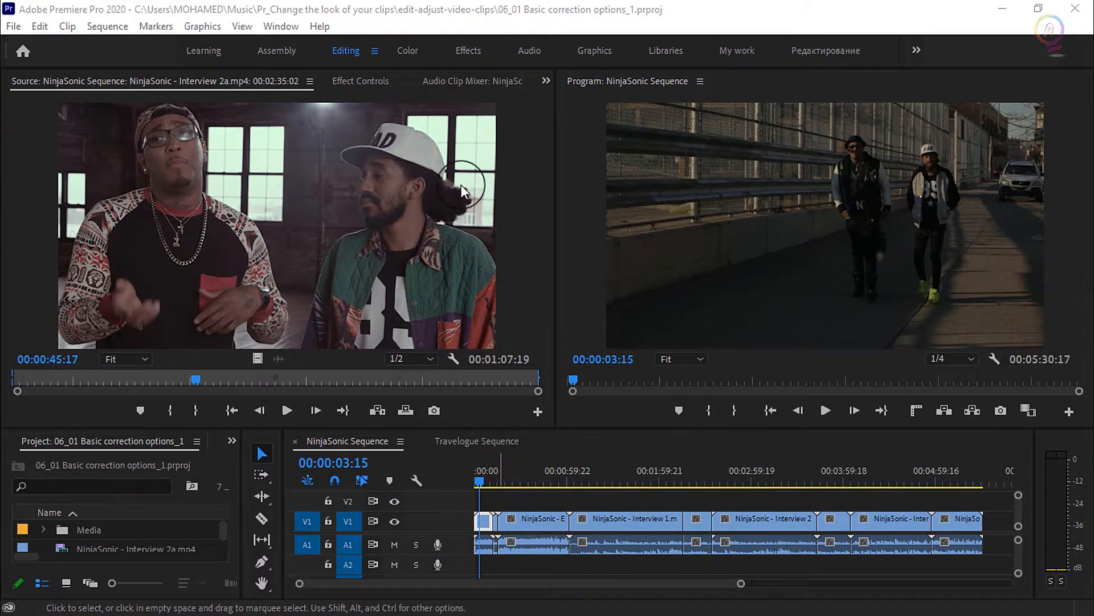
# Step: Switch to the Color workspace and reset it to its saved layout
pyautogui.click(412, 57)
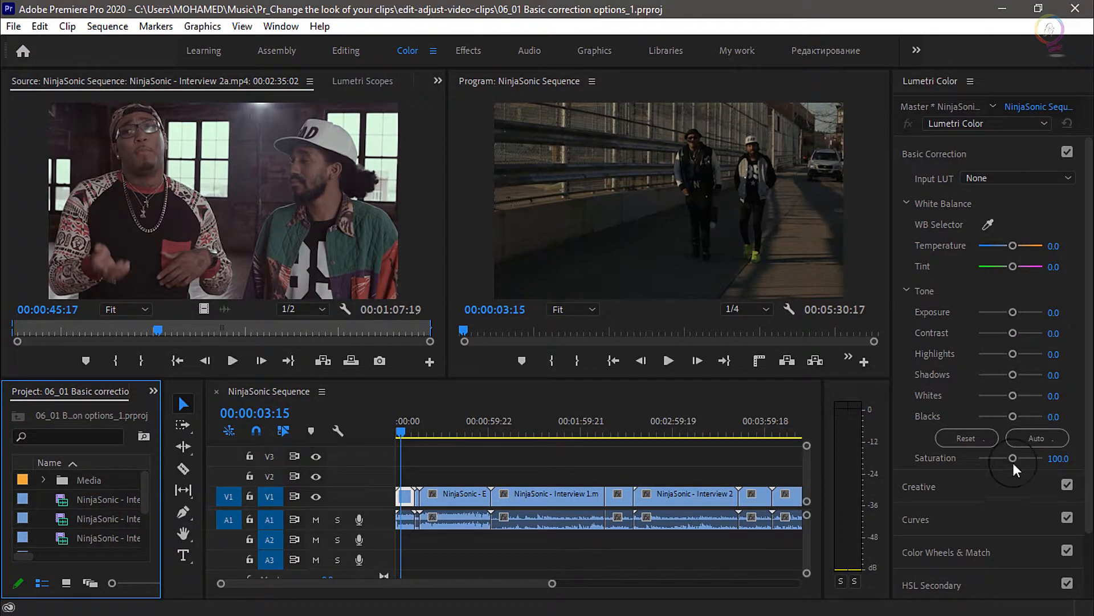
pyautogui.click(433, 51)
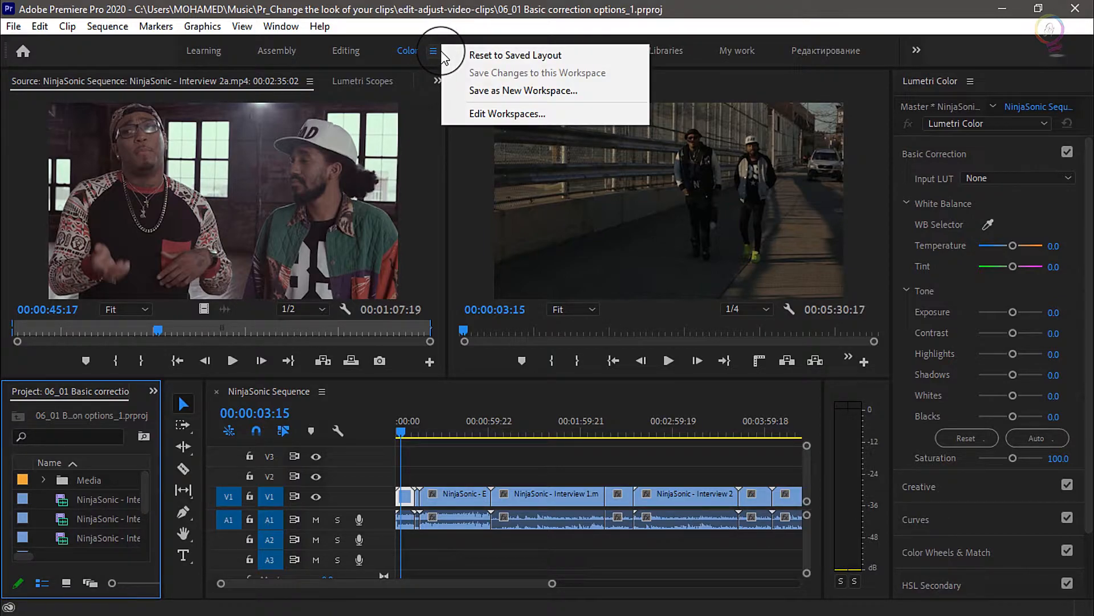
pyautogui.click(597, 55)
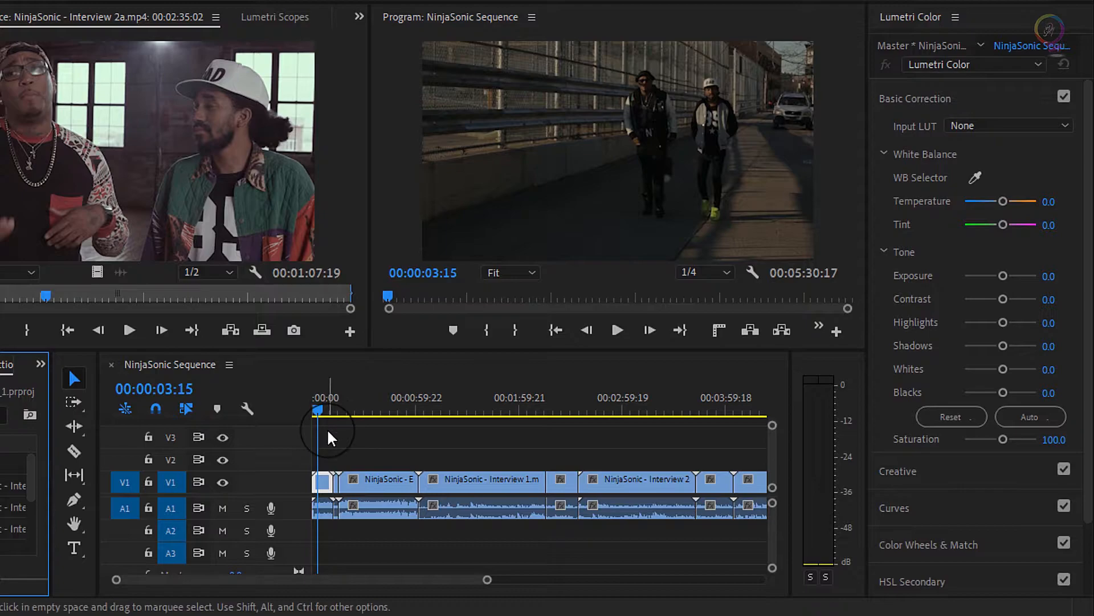
# Step: Move the playhead to 00:00:05:17 in the NinjaSonic Sequence and raise the Exposure of the clip there to 2.3
pyautogui.click(318, 413)
pyautogui.moveTo(317, 413)
pyautogui.mouseDown()
pyautogui.moveTo(637, 411)
pyautogui.moveTo(322, 412)
pyautogui.mouseUp()
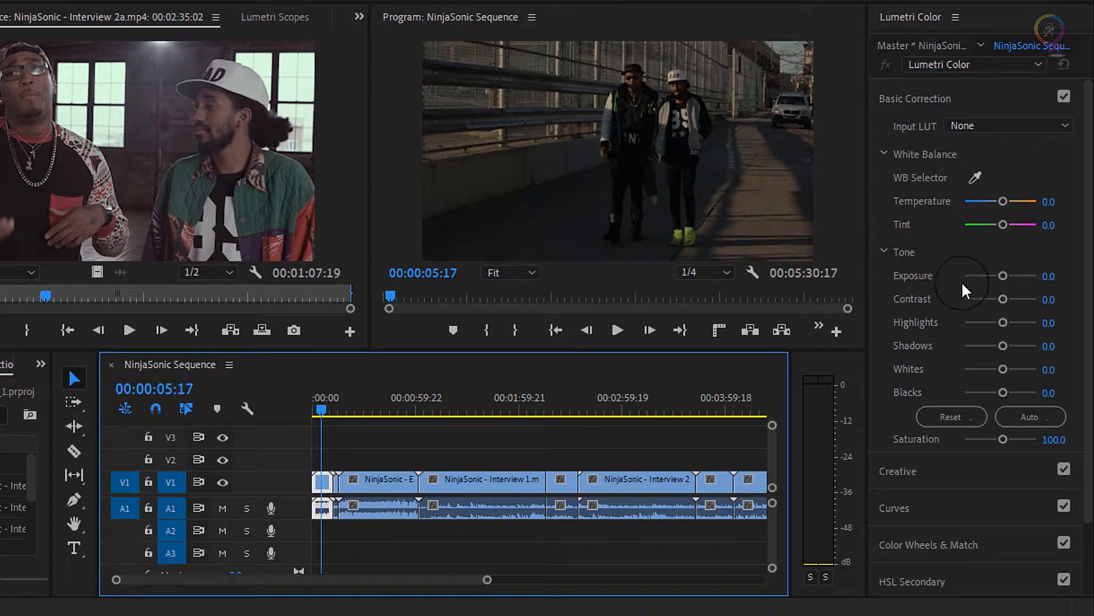
pyautogui.click(1004, 276)
pyautogui.moveTo(1002, 276); pyautogui.dragTo(1018, 279)
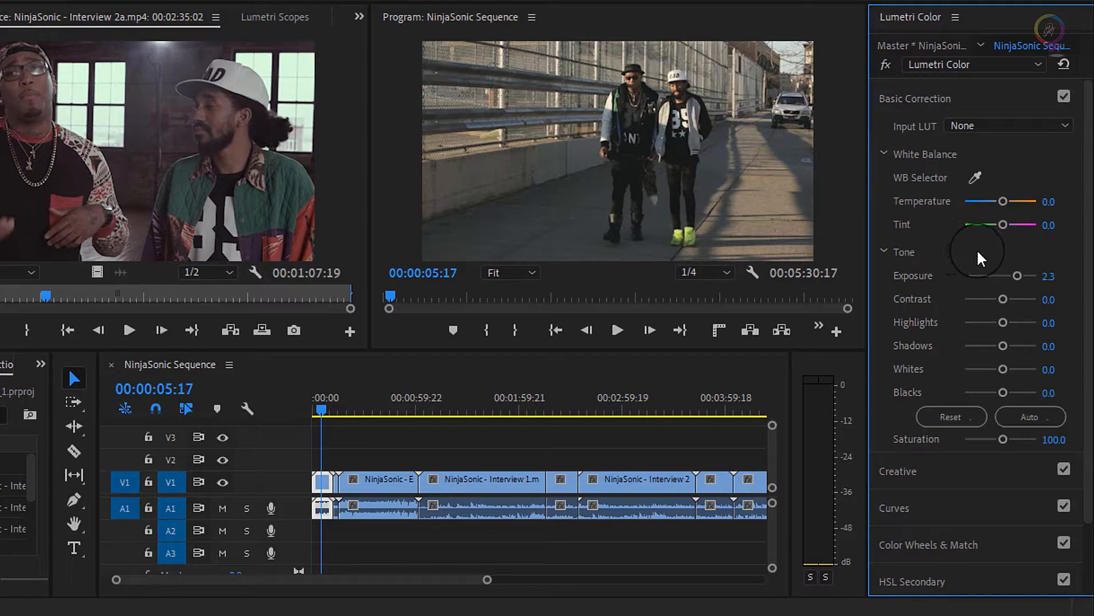
# Step: Go to 00:01:49:08 in the NinjaSonic - Interview 1 clip, enlarge the Program monitor, and set the clip's Tint to -25.9
pyautogui.click(501, 410)
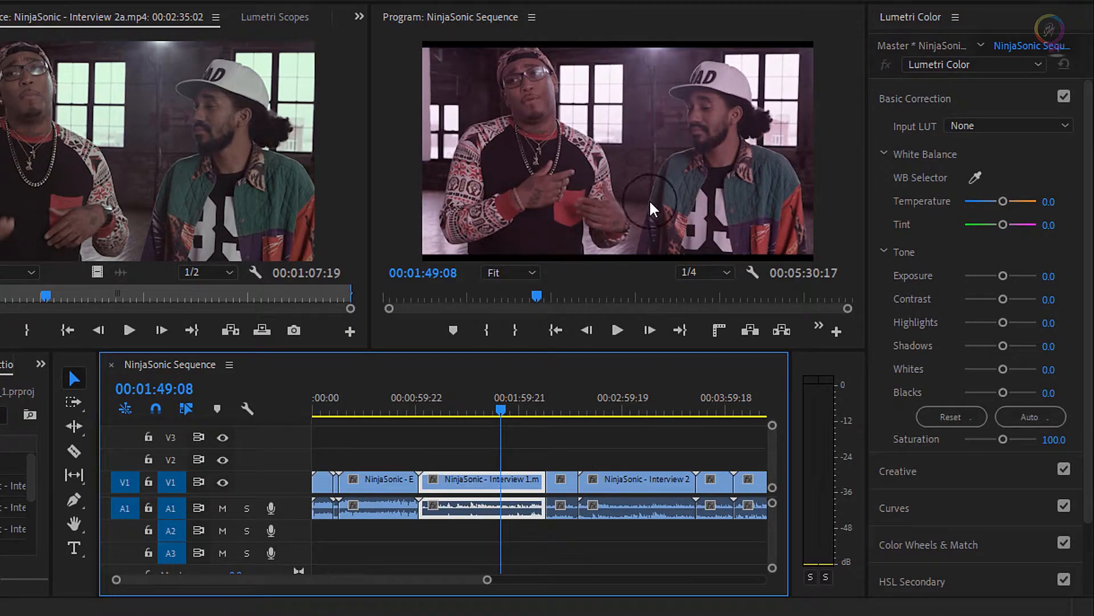
pyautogui.moveTo(580, 356); pyautogui.dragTo(567, 402)
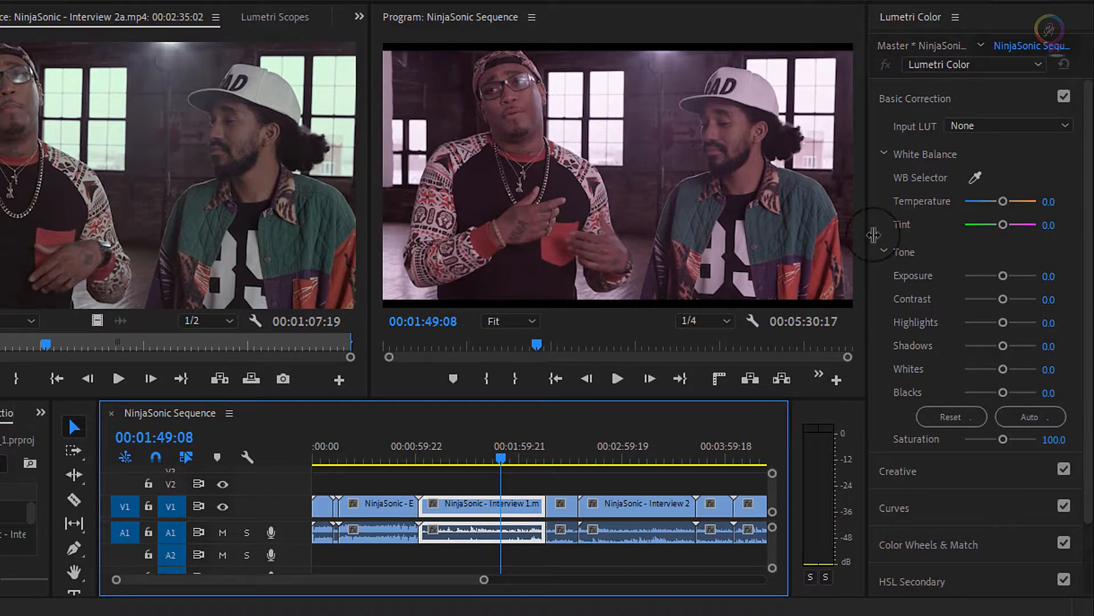
pyautogui.moveTo(1003, 225); pyautogui.dragTo(992, 236)
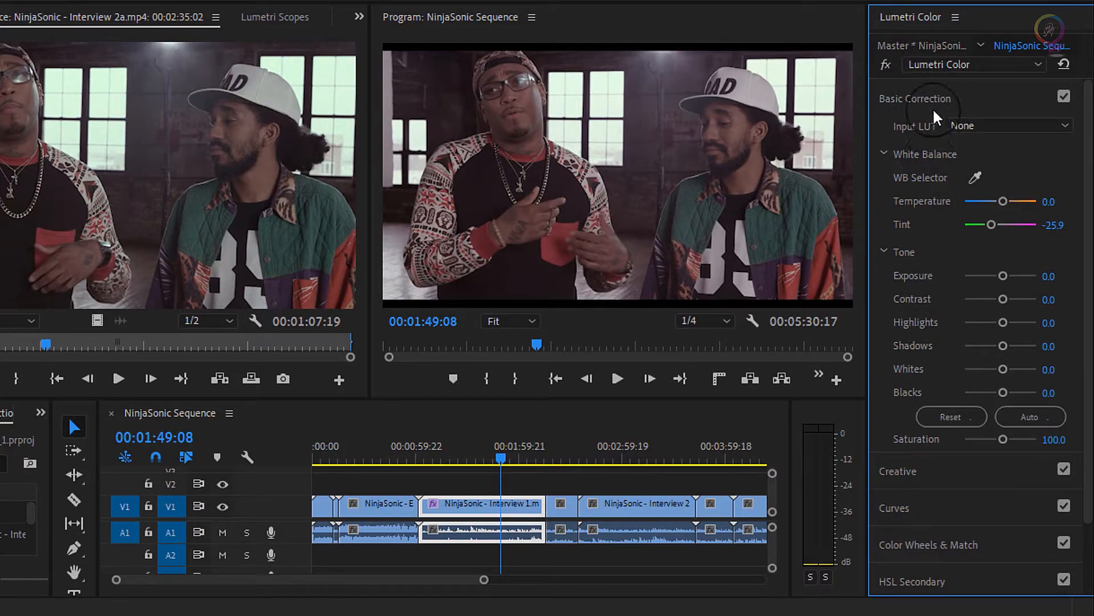
# Step: Look over the Creative and Curves correction sections, and compare the interview clip with Basic Correction turned off and on
pyautogui.click(906, 471)
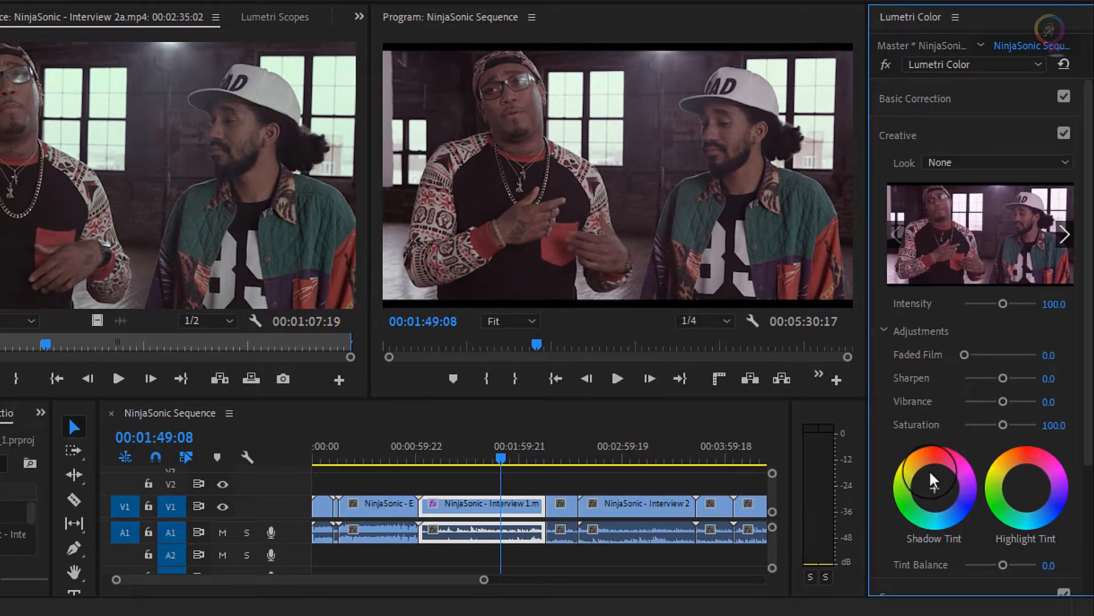
pyautogui.scroll(-5, 931, 536)
pyautogui.click(943, 476)
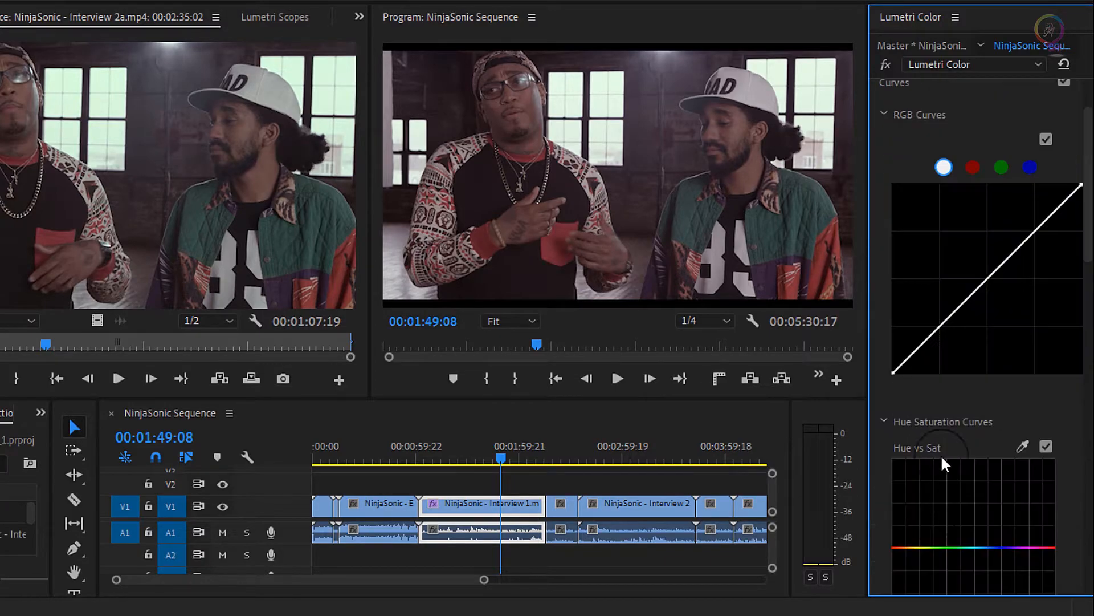
pyautogui.scroll(2, 946, 290)
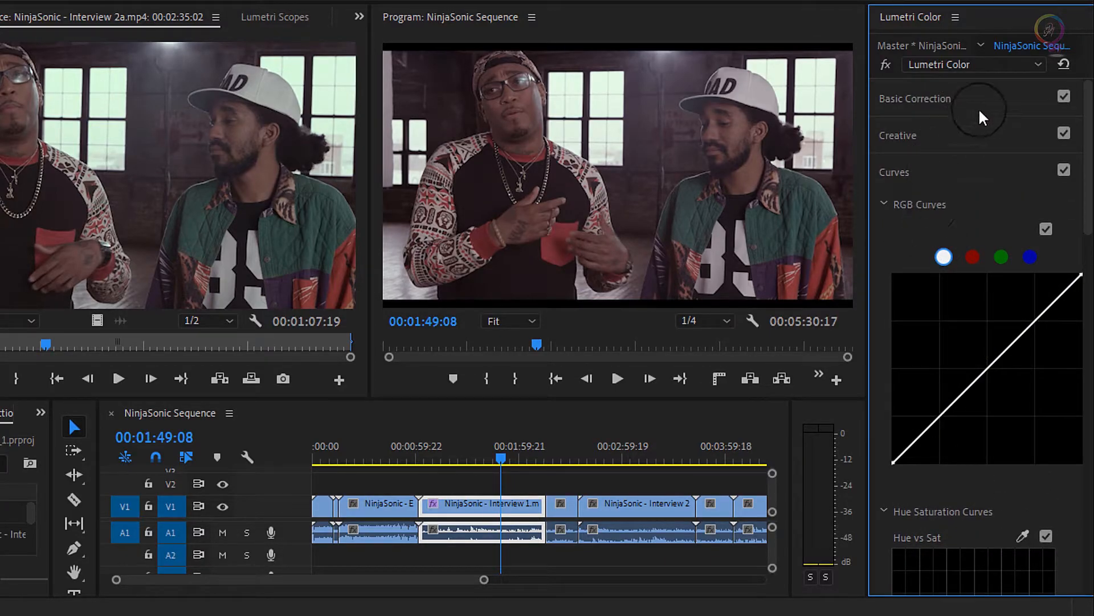
pyautogui.click(1006, 101)
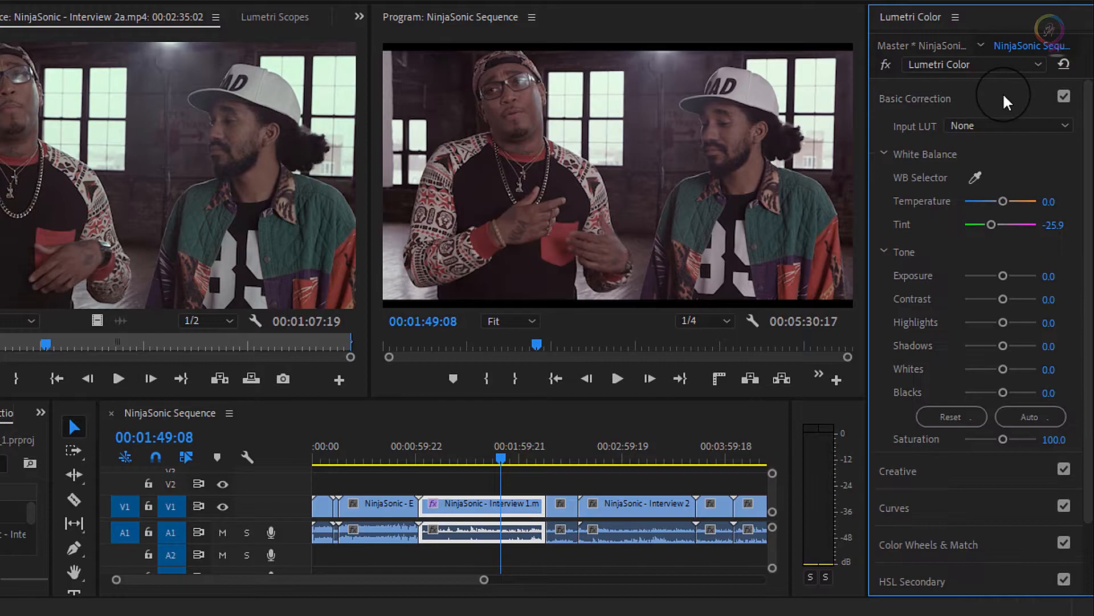
pyautogui.click(1064, 97)
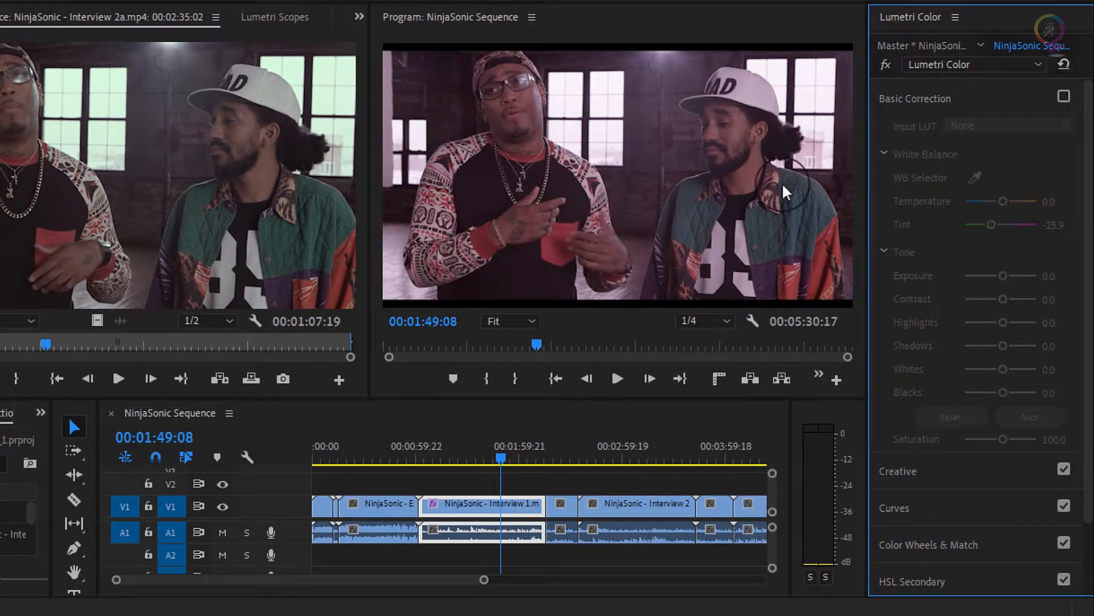
pyautogui.click(1064, 97)
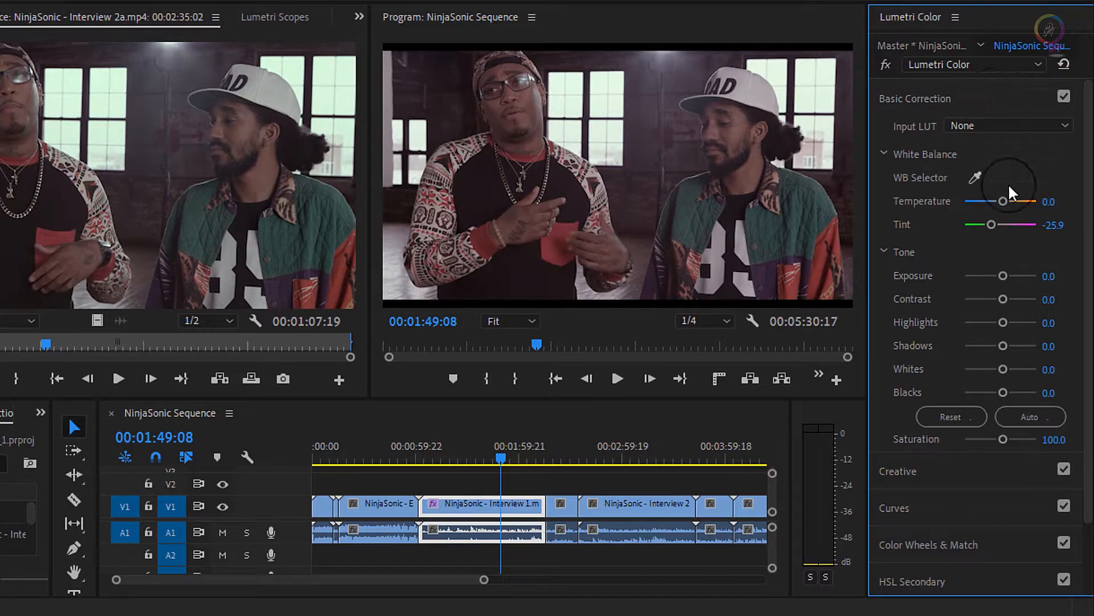
# Step: Reset the interview clip's Tint and set its white balance by sampling the white lettering on the black shirt with the WB Selector
pyautogui.doubleClick(992, 227)
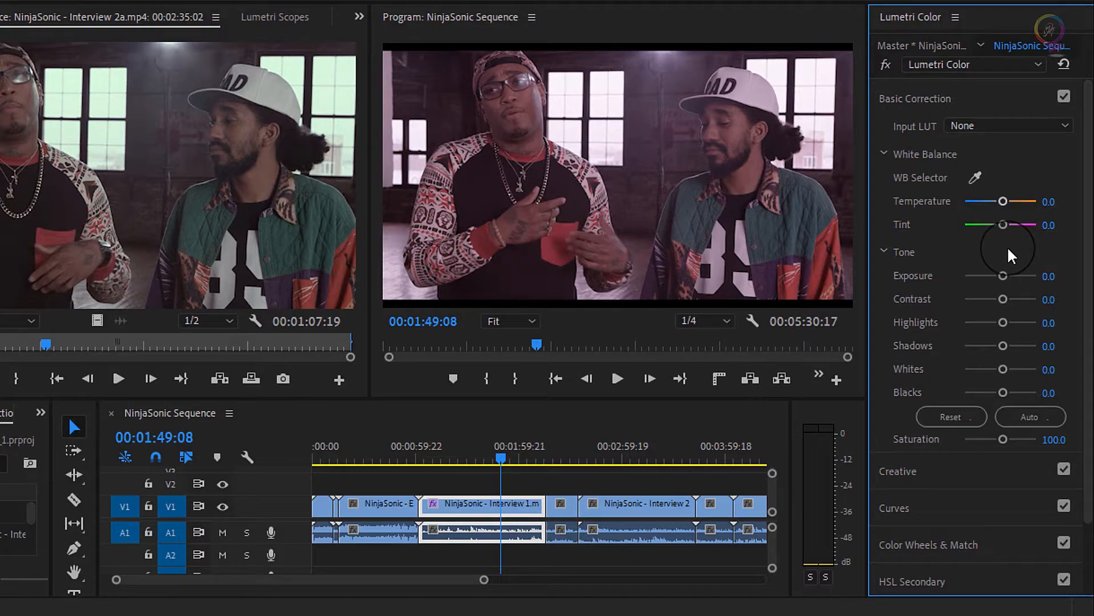
pyautogui.click(975, 179)
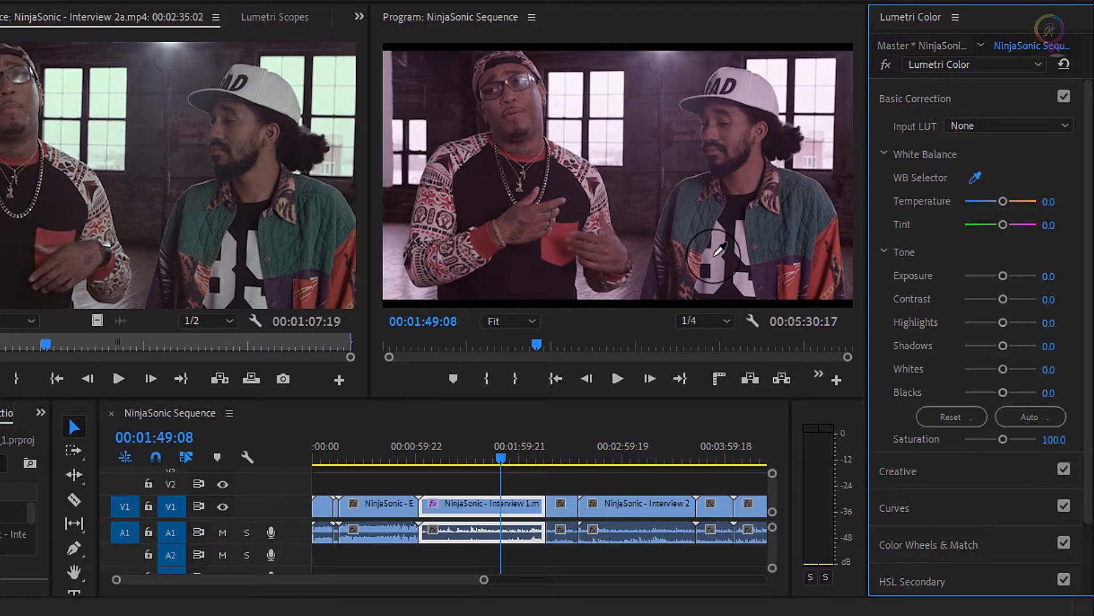
pyautogui.keyDown('ctrl'); pyautogui.click(717, 253); pyautogui.keyUp('ctrl')
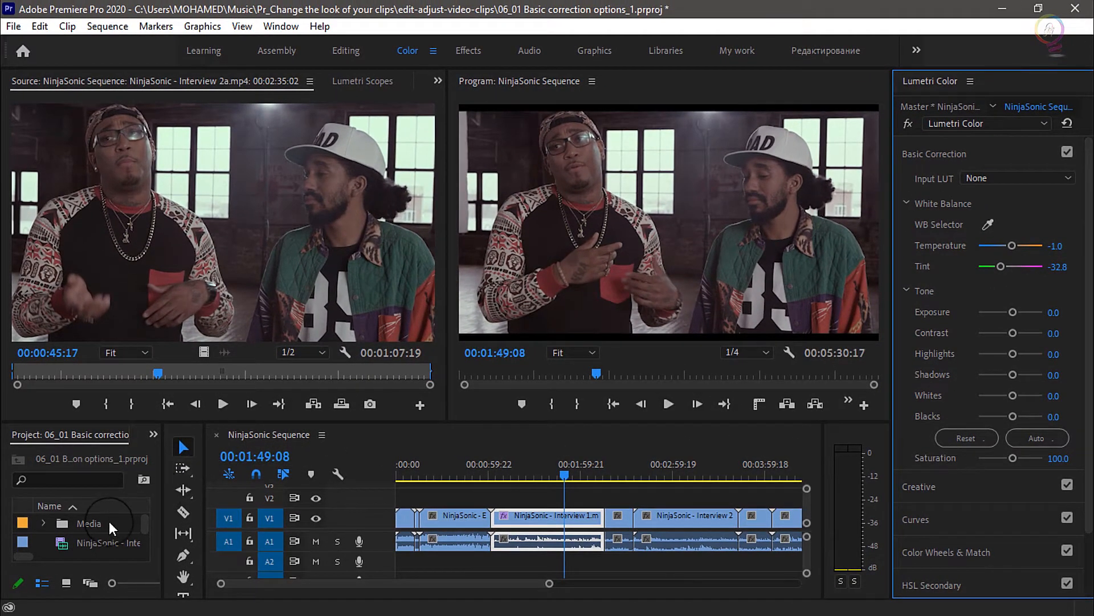
# Step: Open the Travelogue Sequence and move the playhead to the aerial houses clip at 00:00:49:15
pyautogui.doubleClick(107, 545)
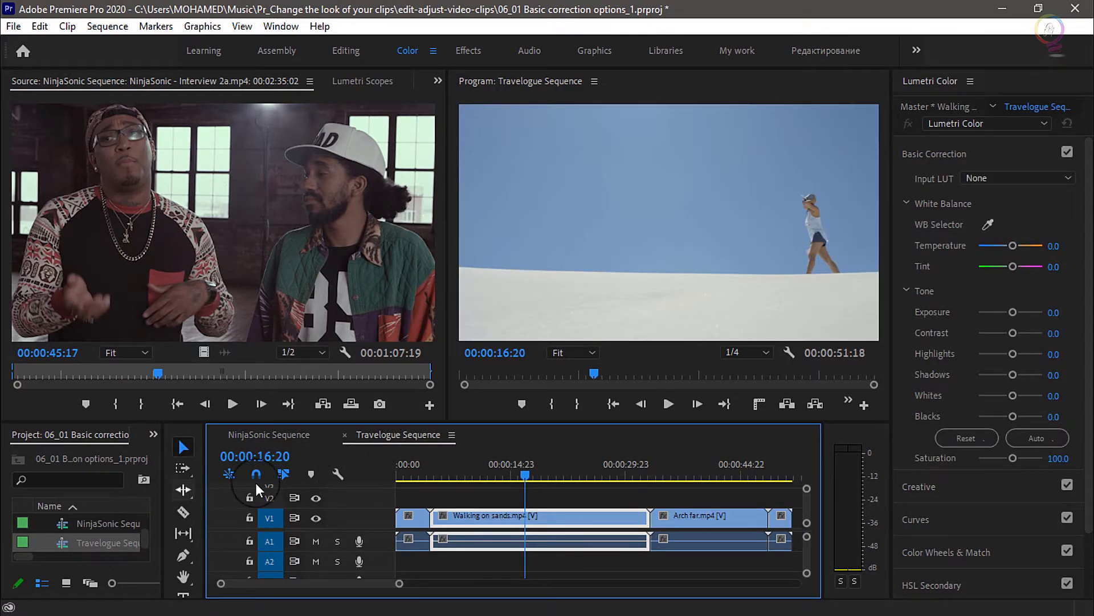
pyautogui.scroll(-3, 606, 519)
pyautogui.click(658, 472)
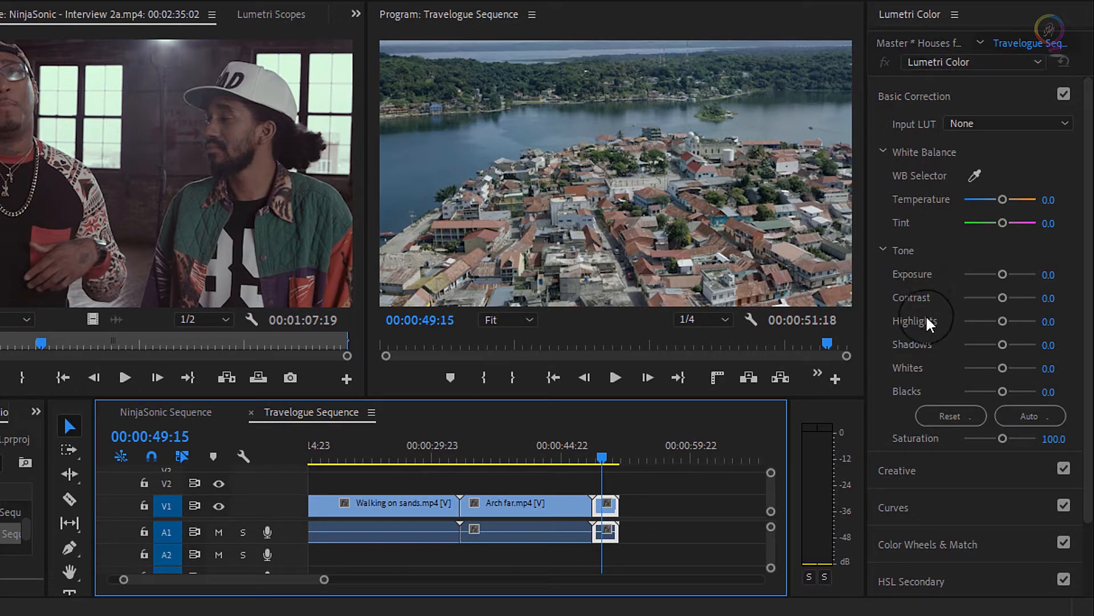
# Step: Try stronger Contrast up to 100 on the aerial houses clip and set it to 58.0
pyautogui.moveTo(1003, 308); pyautogui.dragTo(1025, 308)
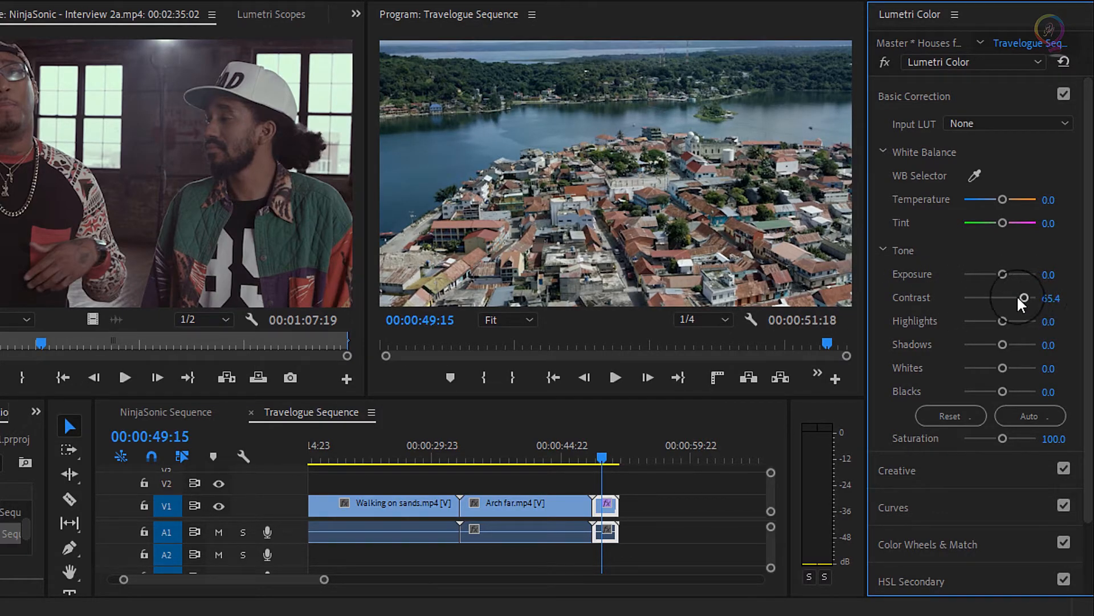
pyautogui.moveTo(1024, 297); pyautogui.dragTo(1045, 298)
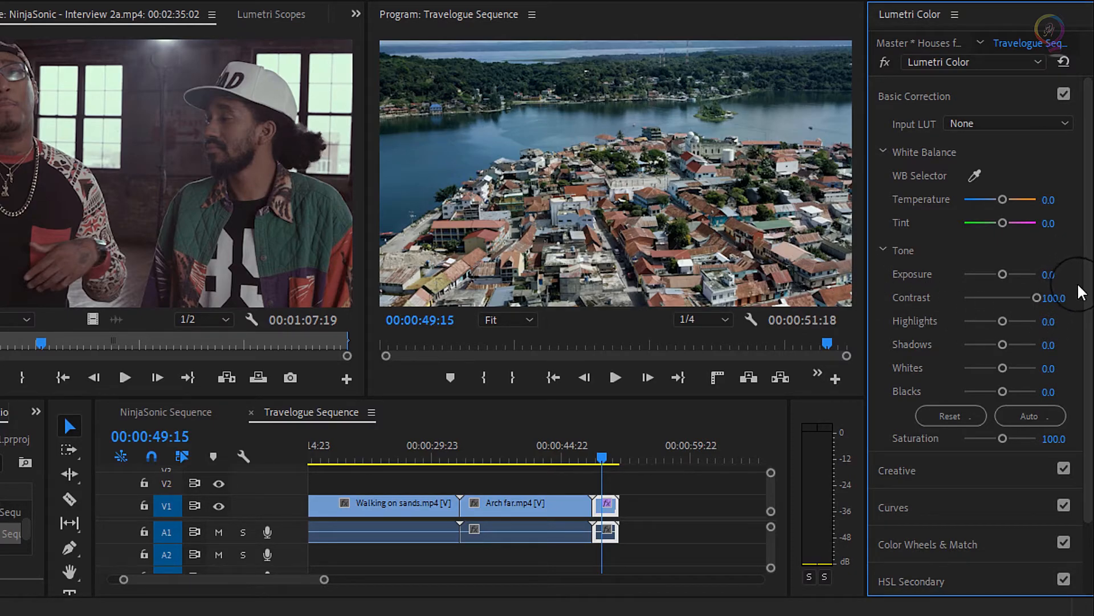
pyautogui.moveTo(1039, 302); pyautogui.dragTo(1022, 309)
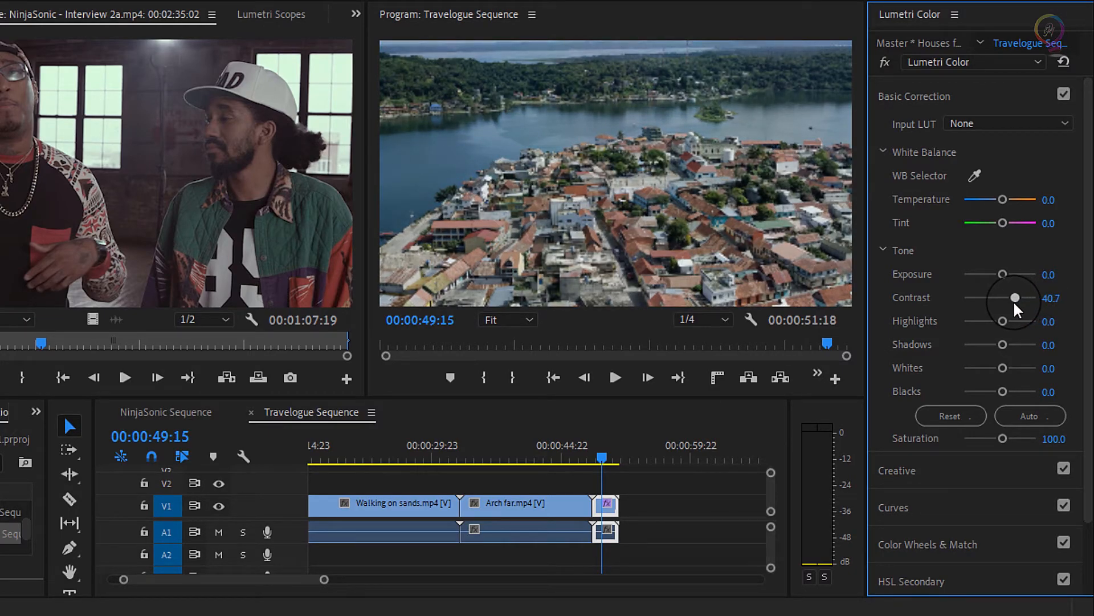
pyautogui.moveTo(1015, 304); pyautogui.dragTo(1022, 304)
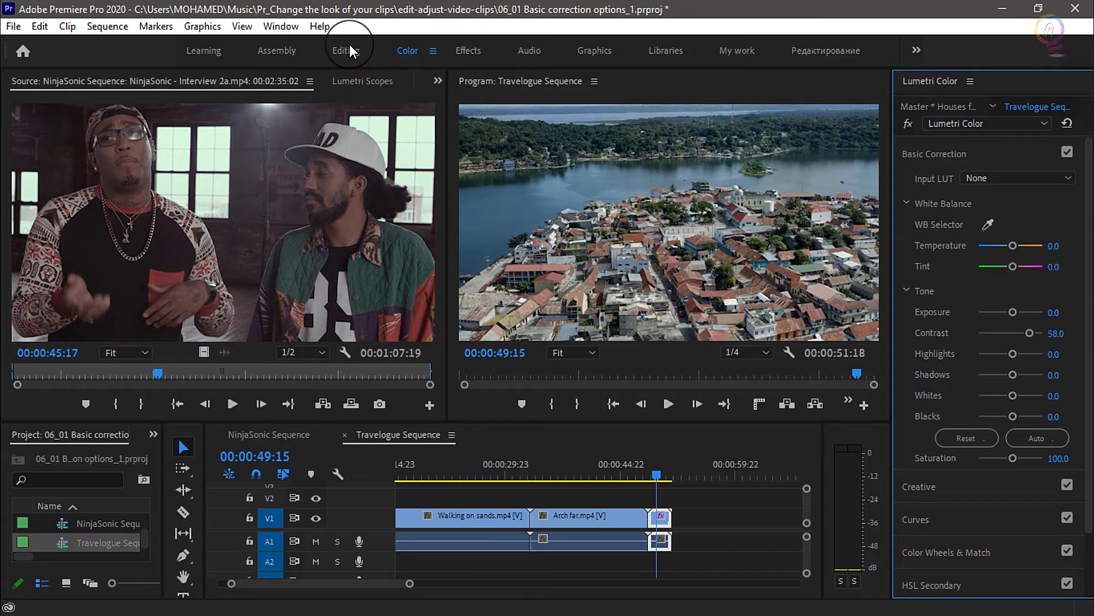
# Step: Switch to the Editing workspace and look through the items in the project
pyautogui.click(345, 50)
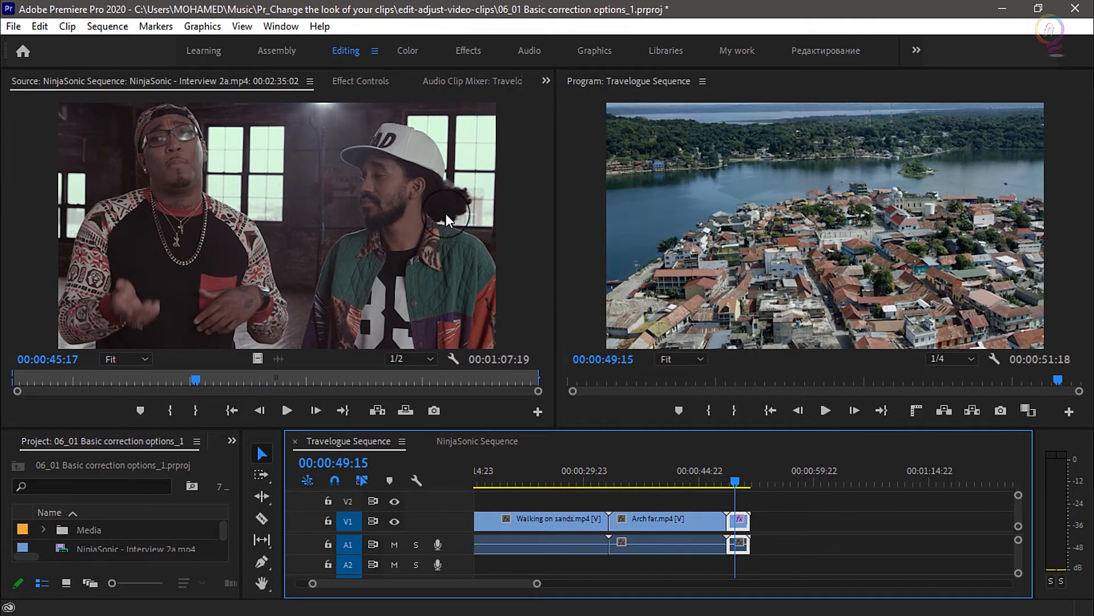
pyautogui.scroll(-4, 147, 545)
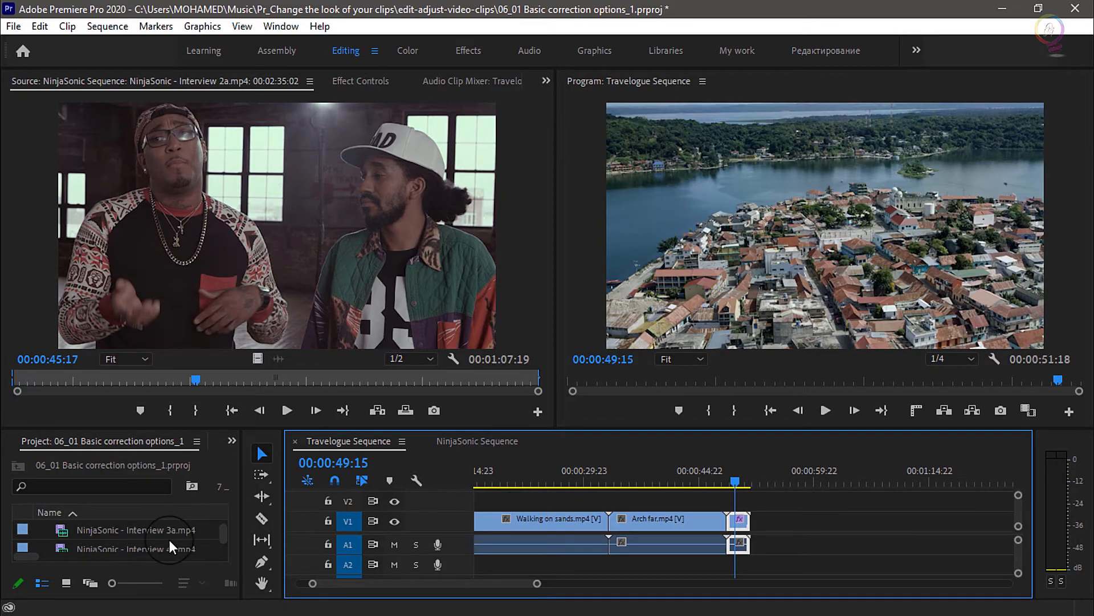
pyautogui.scroll(4, 146, 548)
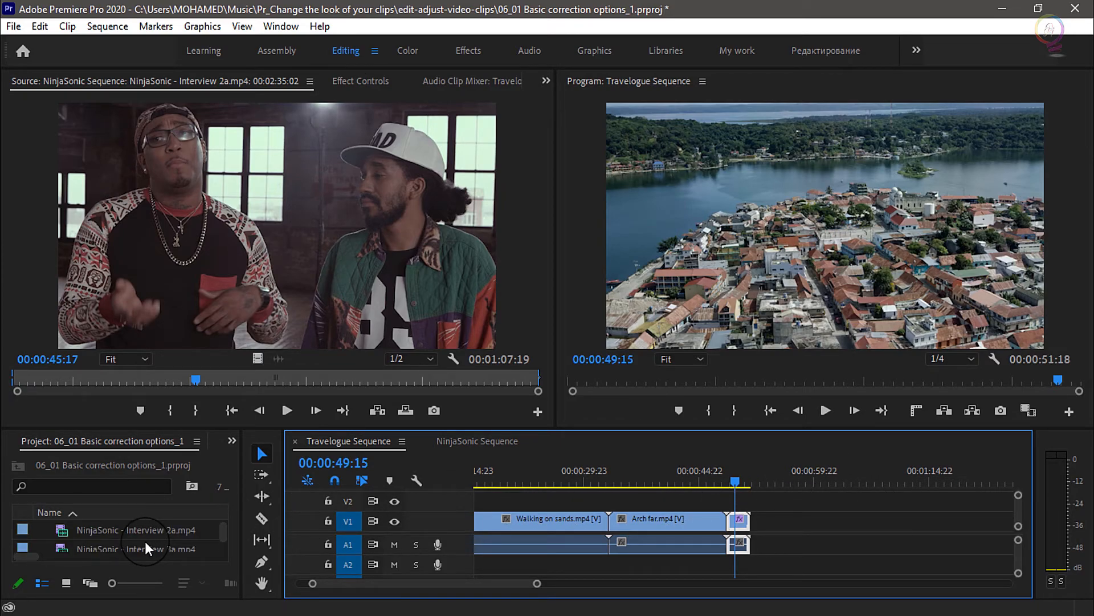